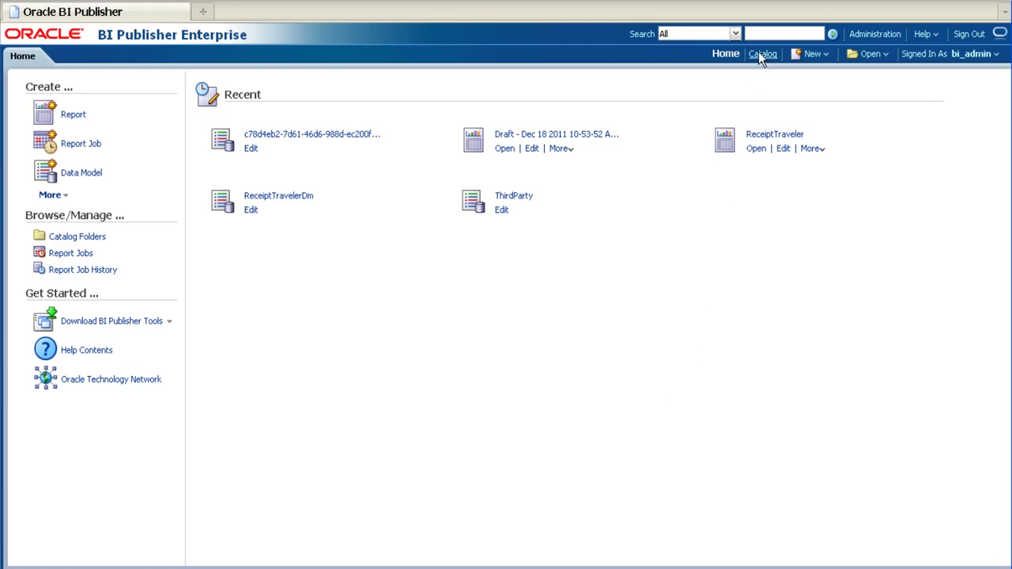
- Browse the catalog to Financials > Transaction Tax > UK > Data Models
click(761, 54)
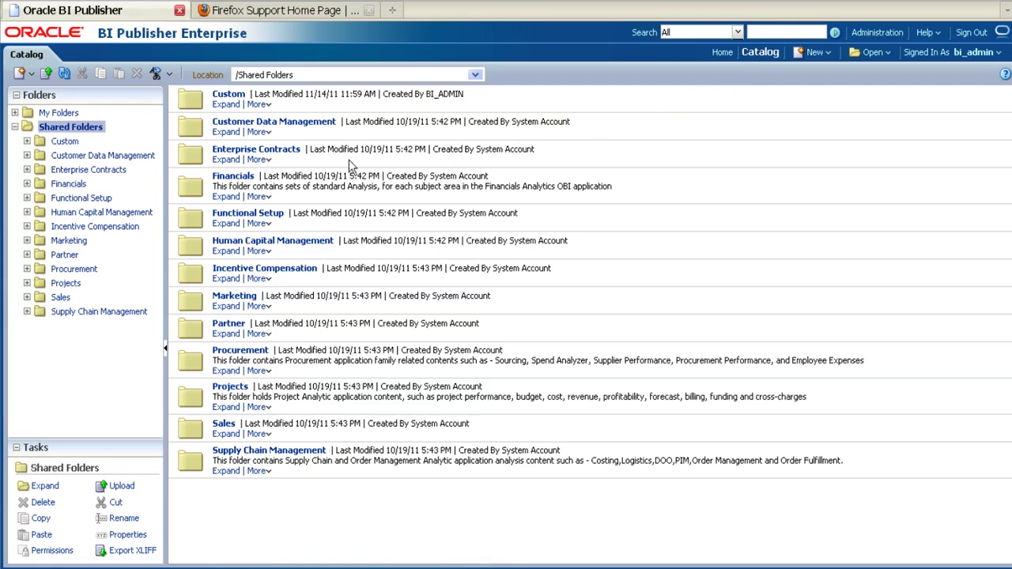
click(71, 185)
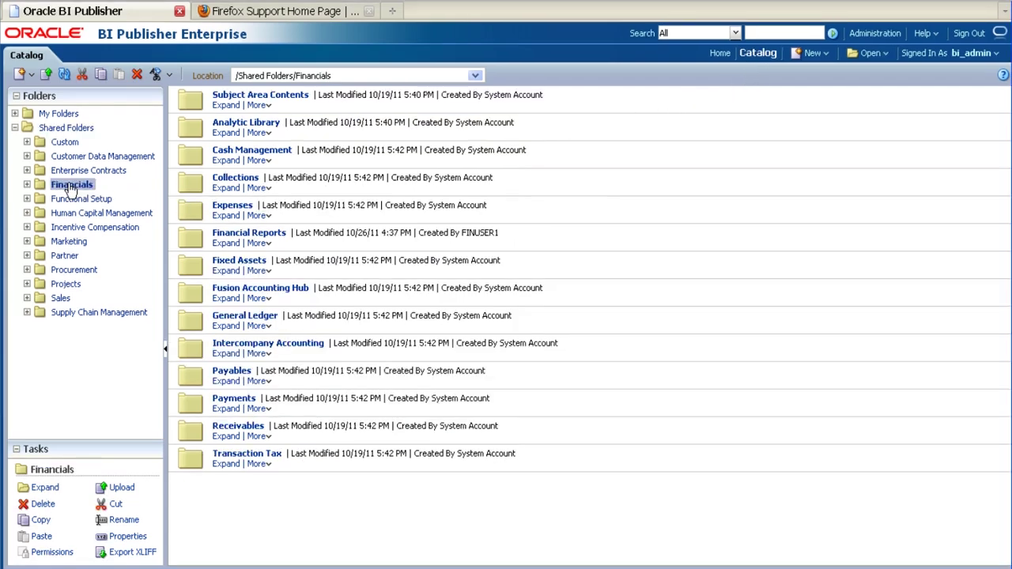
click(245, 454)
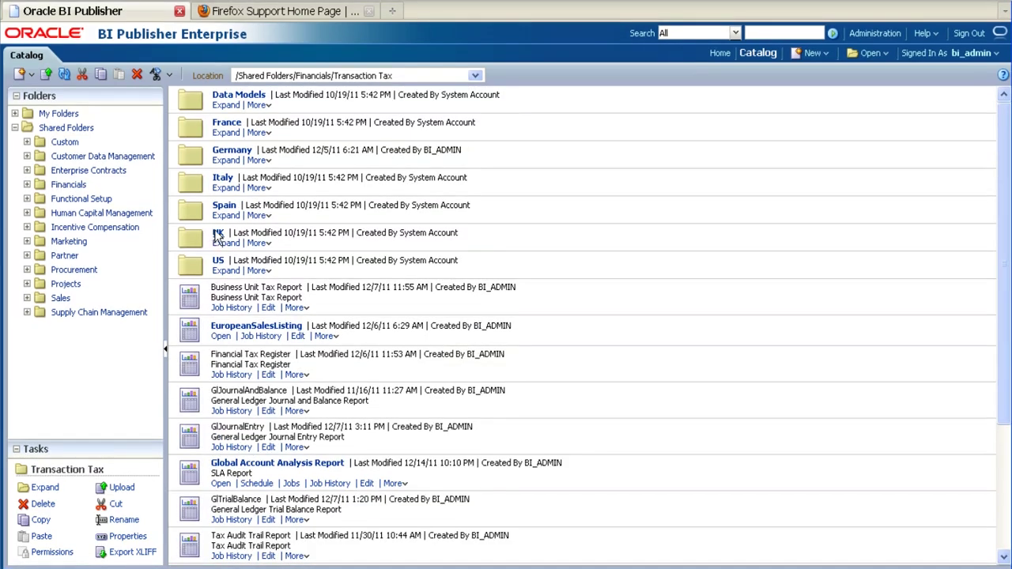
click(217, 236)
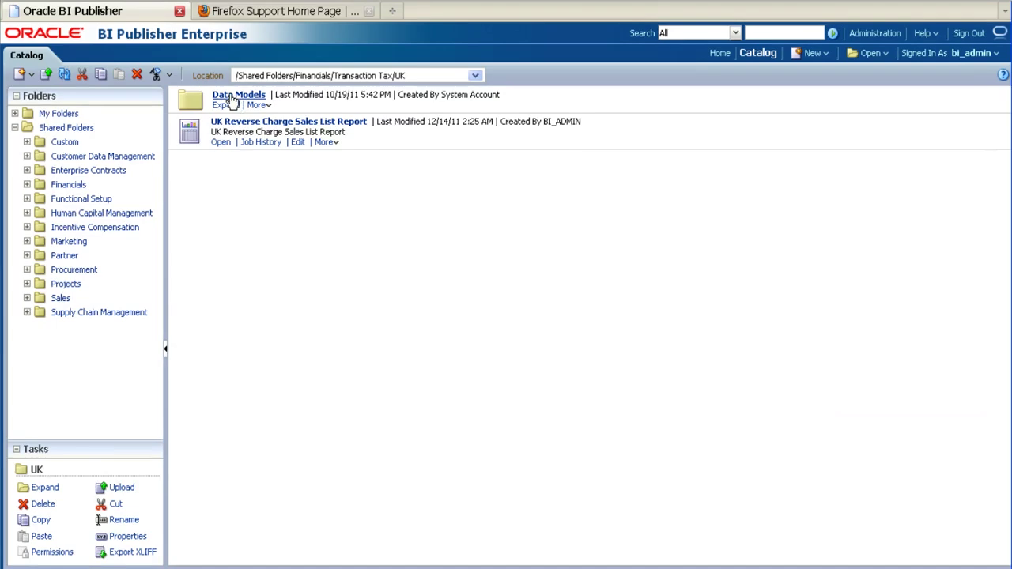
click(231, 96)
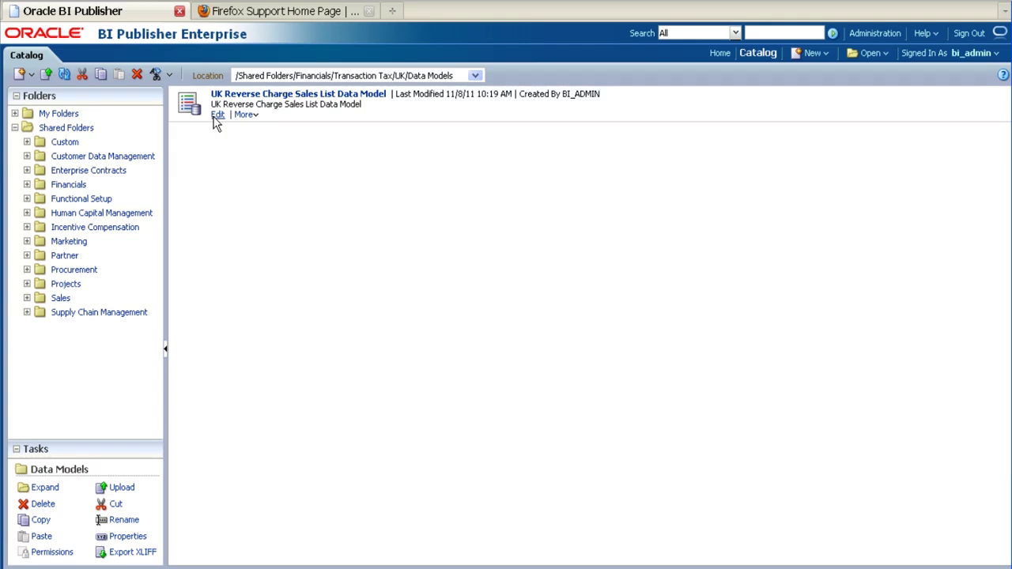
- Open the UK Reverse Charge data model and run its XML output with the default parameters
click(217, 116)
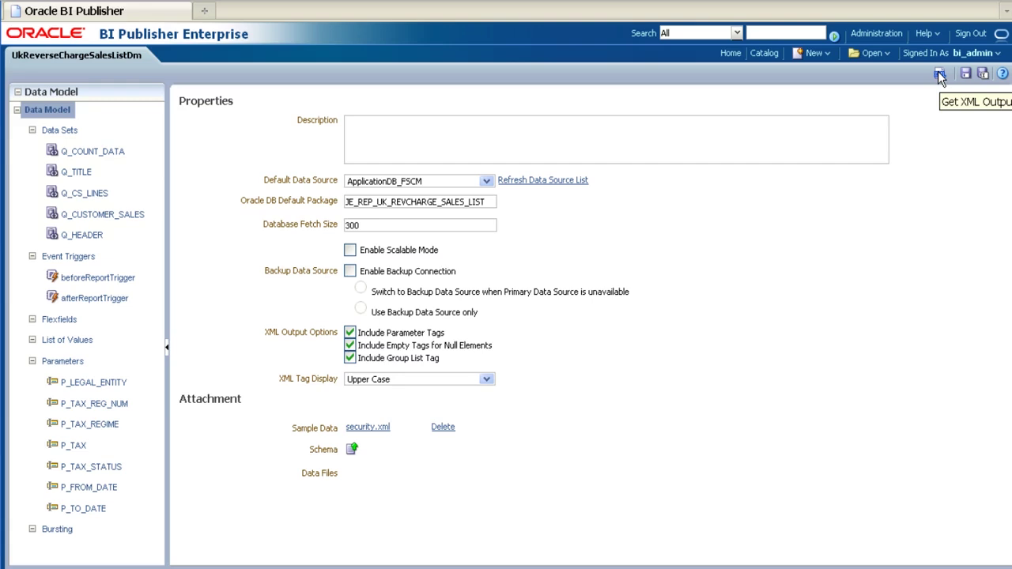
click(940, 75)
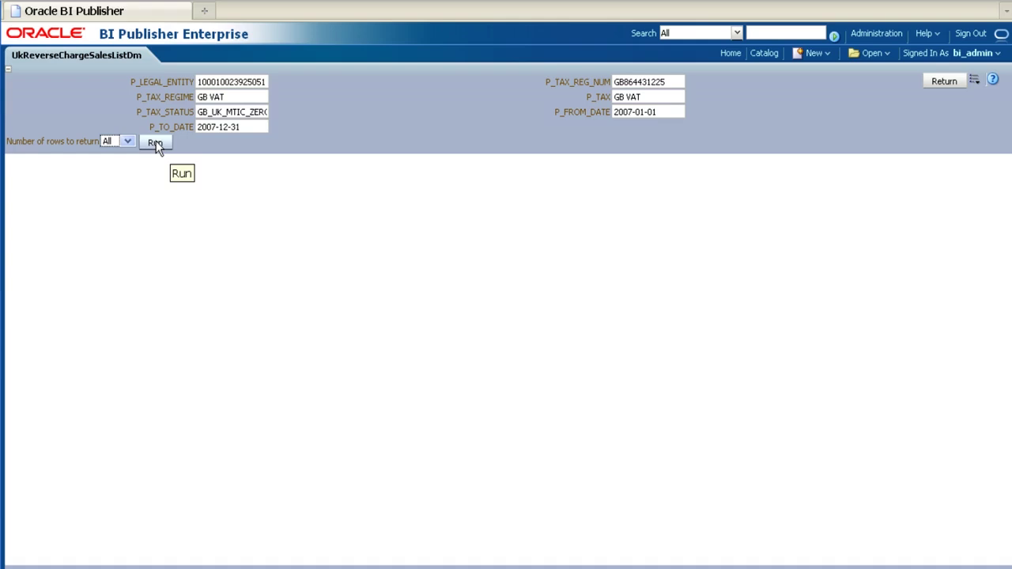
click(156, 144)
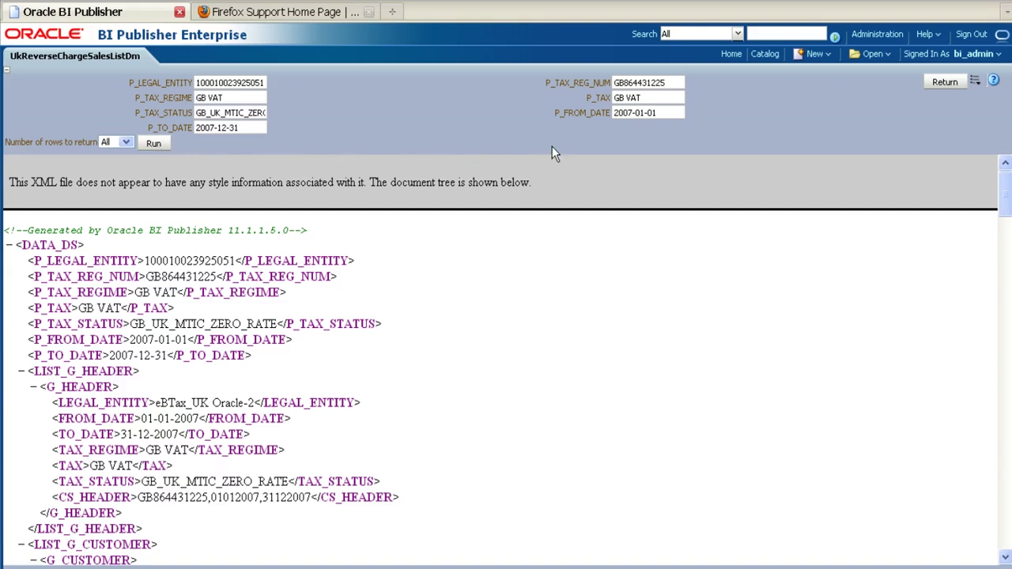
- Export the XML data and save it as UkReverseChargeSalesListDm.xml in the UK Reverse Charges folder
click(975, 81)
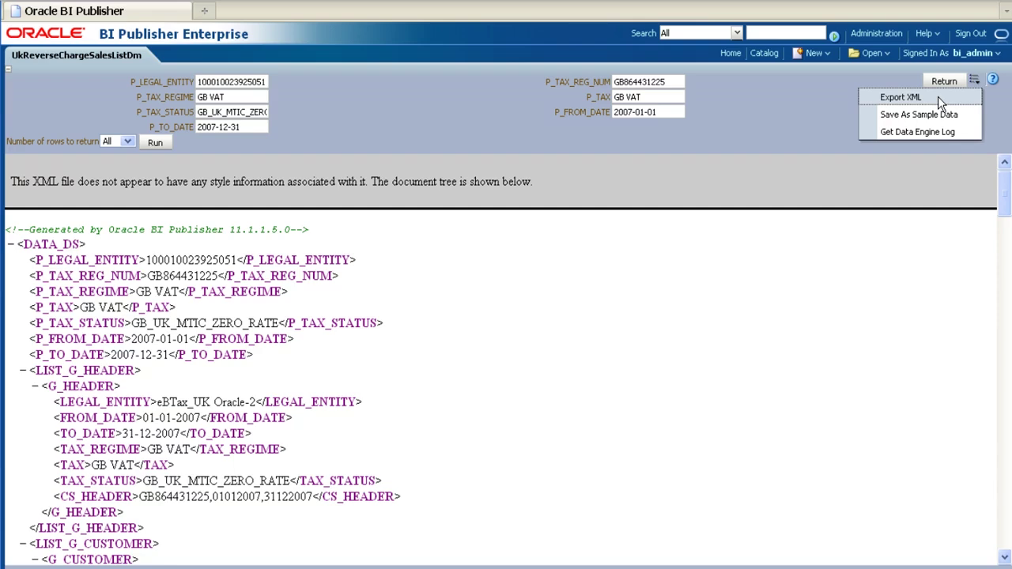
click(938, 97)
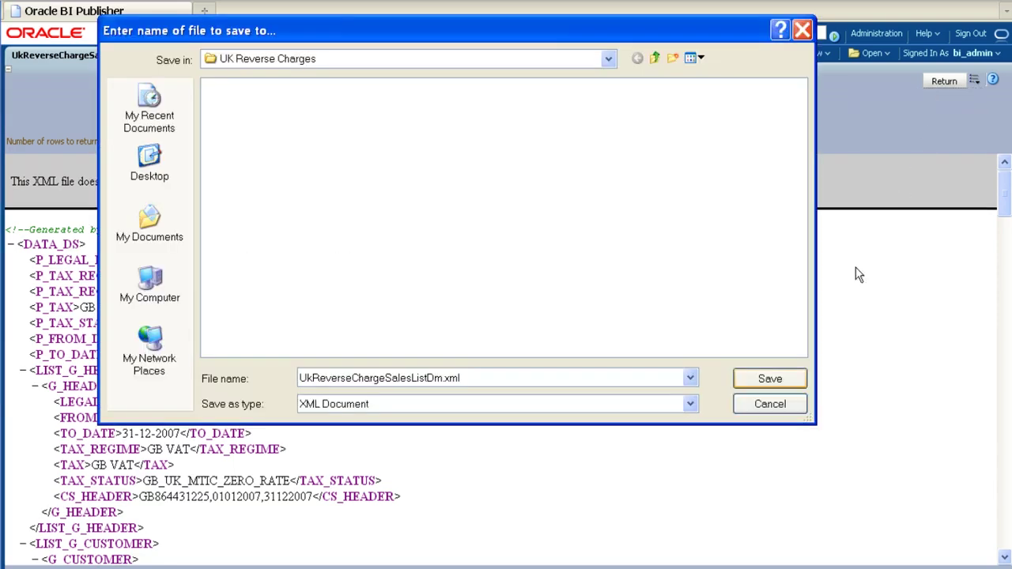
click(770, 380)
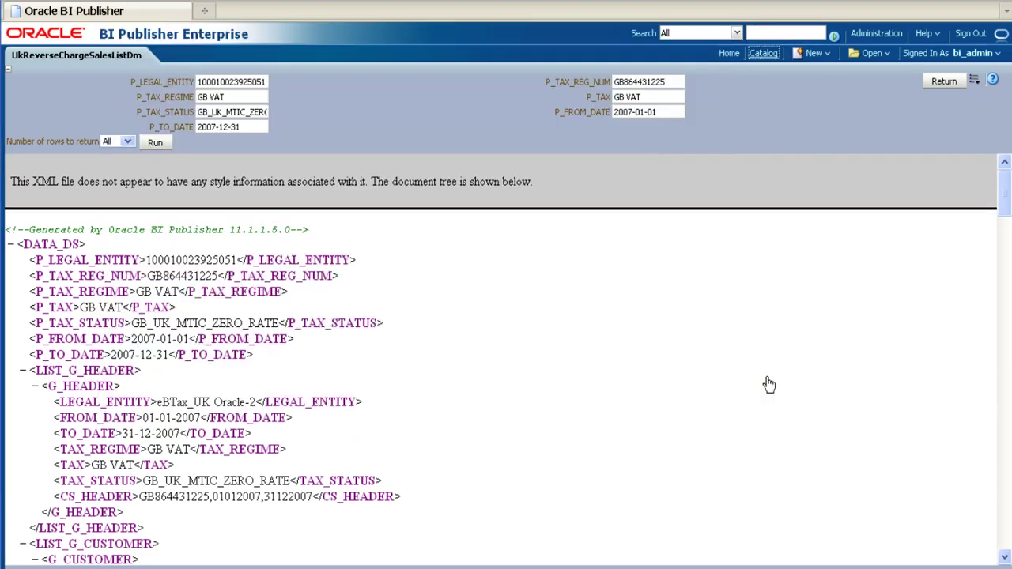
- Copy the UK Reverse Charge Sales List Report and paste it into the UK folder as Copy_of_UkReverseChargeSalesList
click(765, 56)
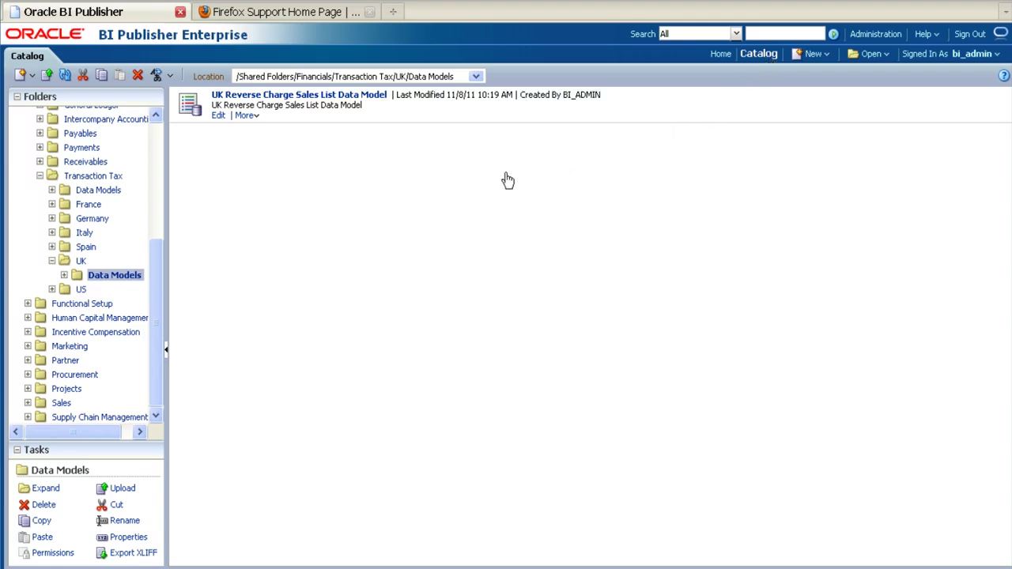
click(80, 263)
click(190, 134)
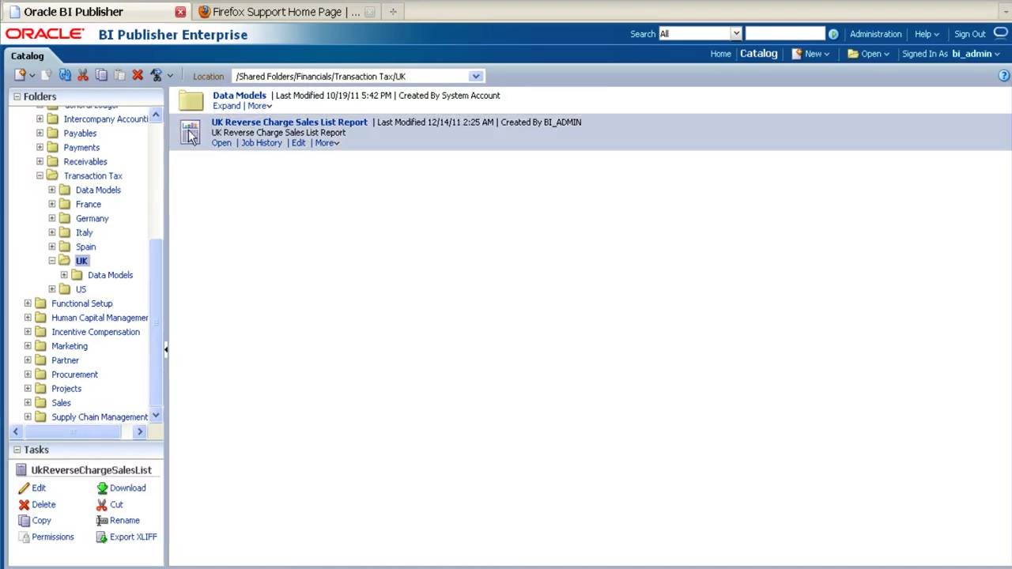
click(101, 76)
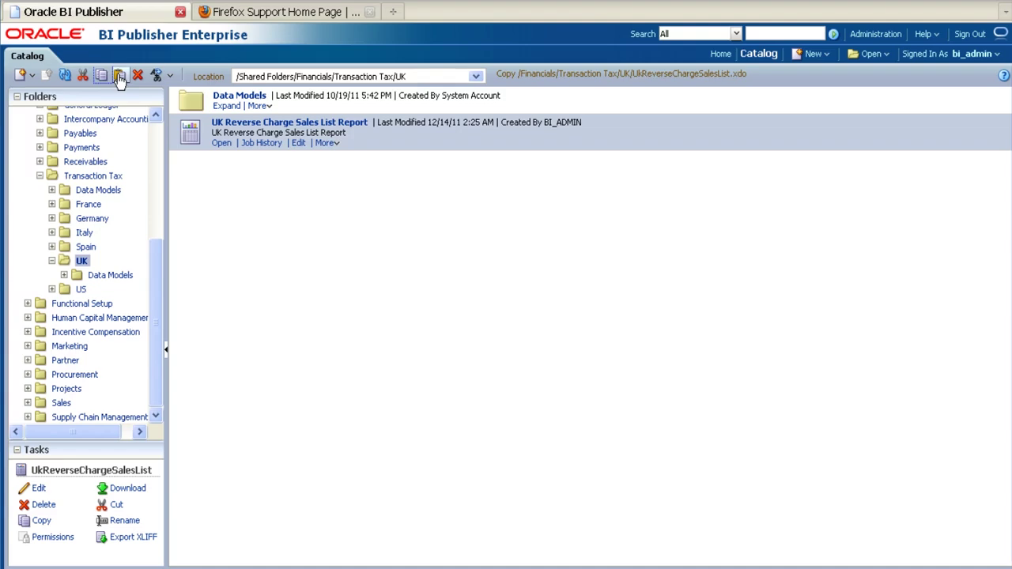
click(119, 77)
click(185, 135)
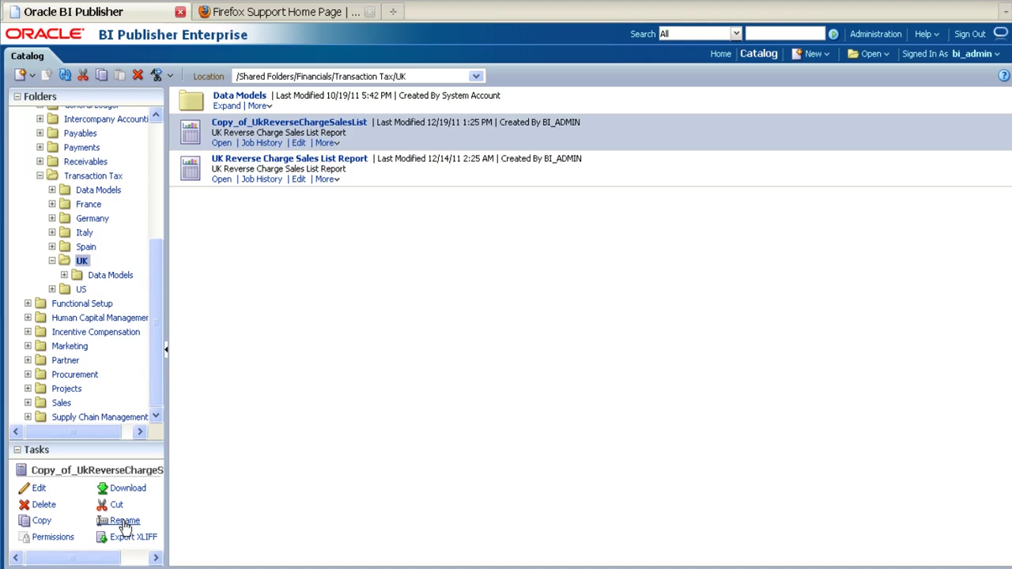
- Rename Copy_of_UkReverseChargeSalesList to 'UK Reverse Charge Sales List Report Custom'
click(125, 522)
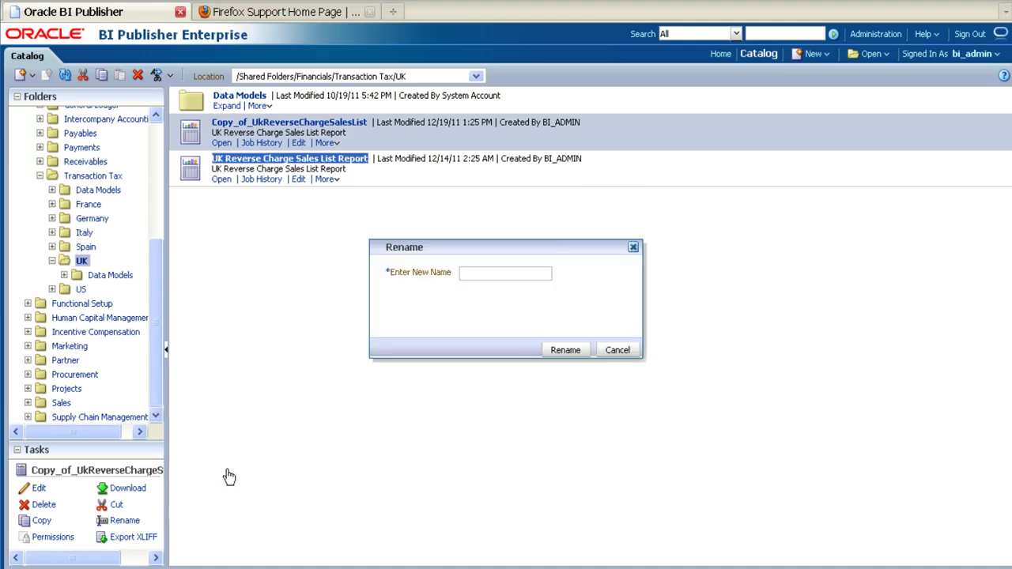
click(468, 278)
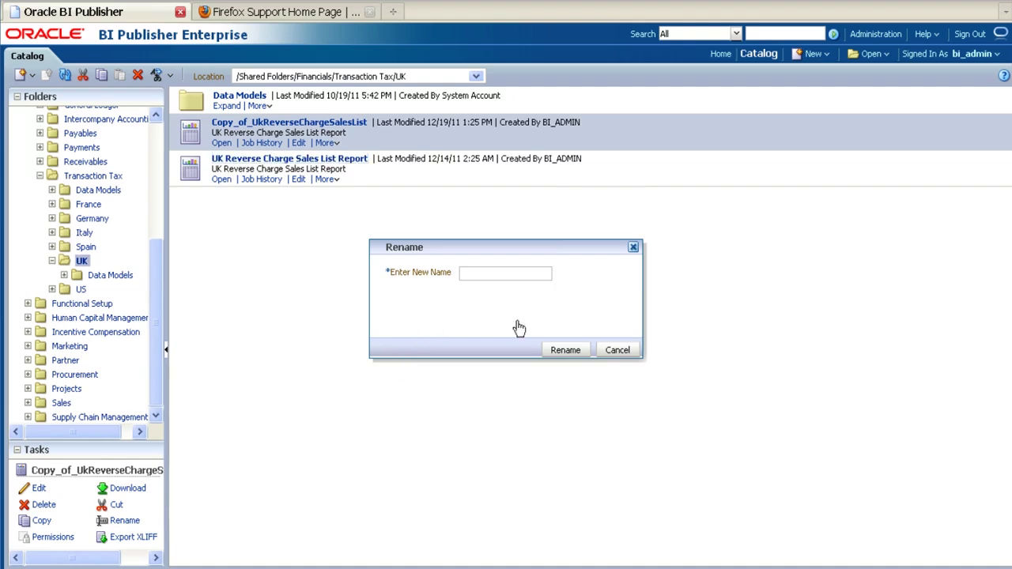
key(ctrl+v)
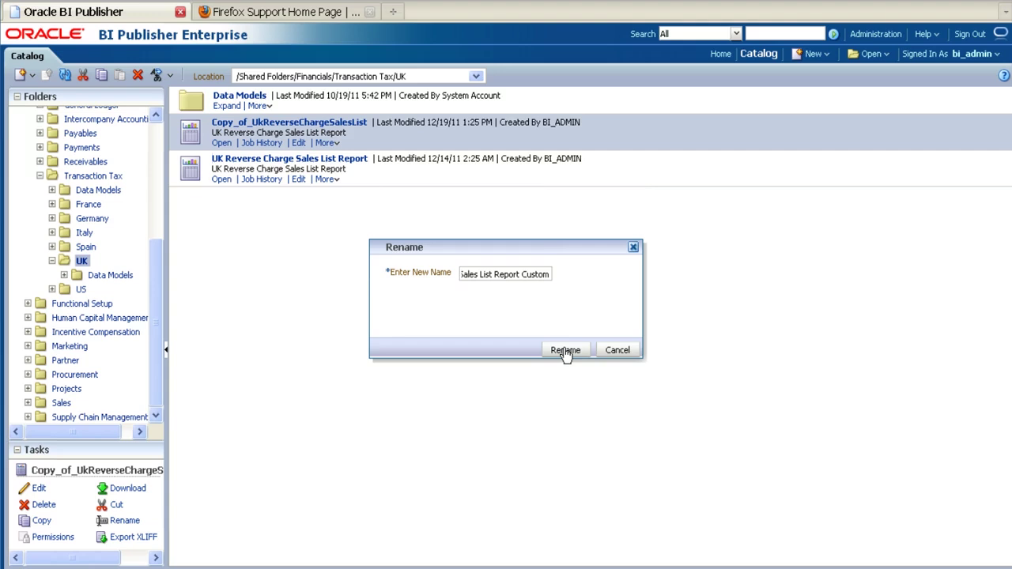
click(565, 350)
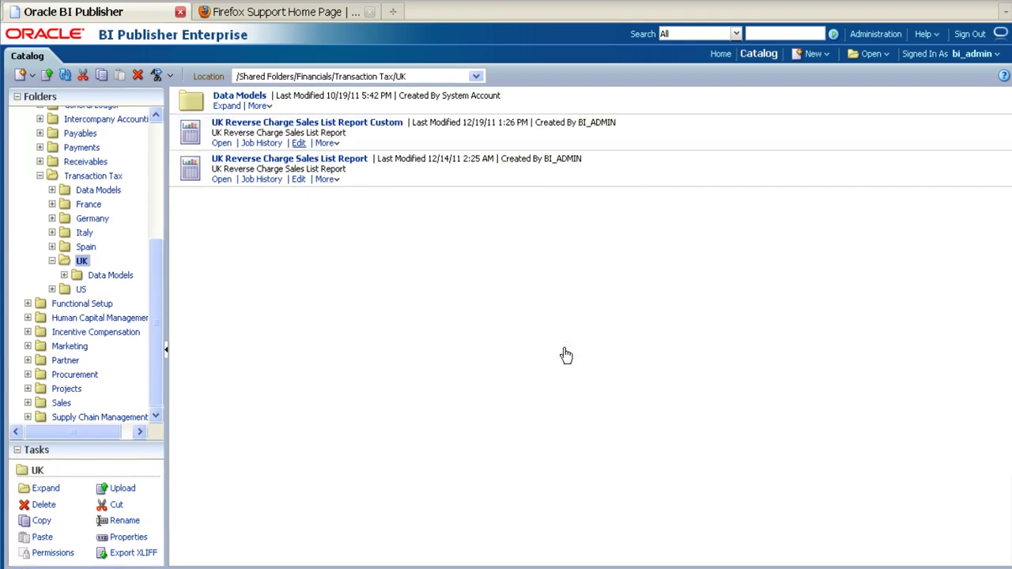
- Open UK Reverse Charge Sales List Report Custom in the report editor and view its properties
click(298, 144)
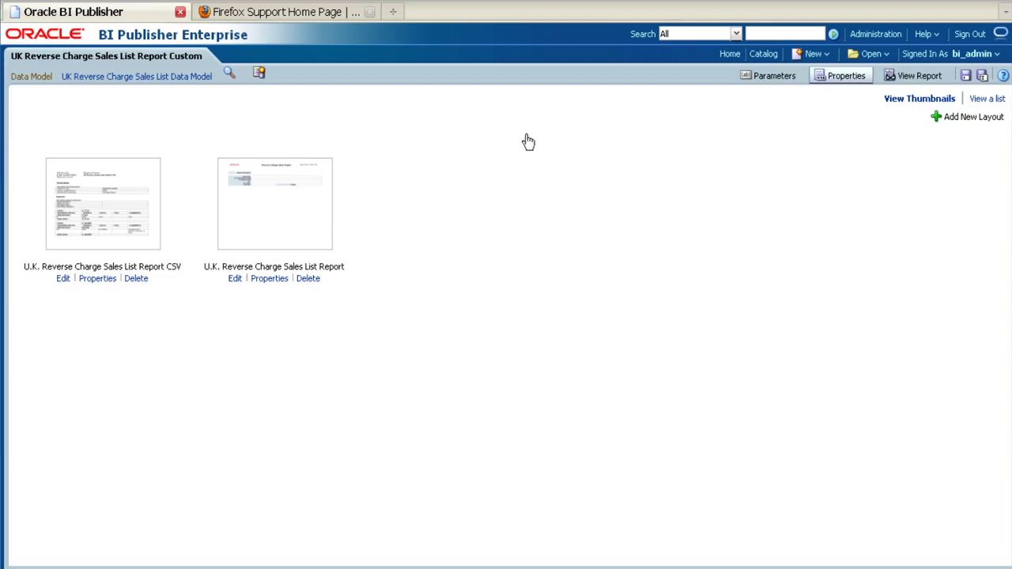
click(845, 76)
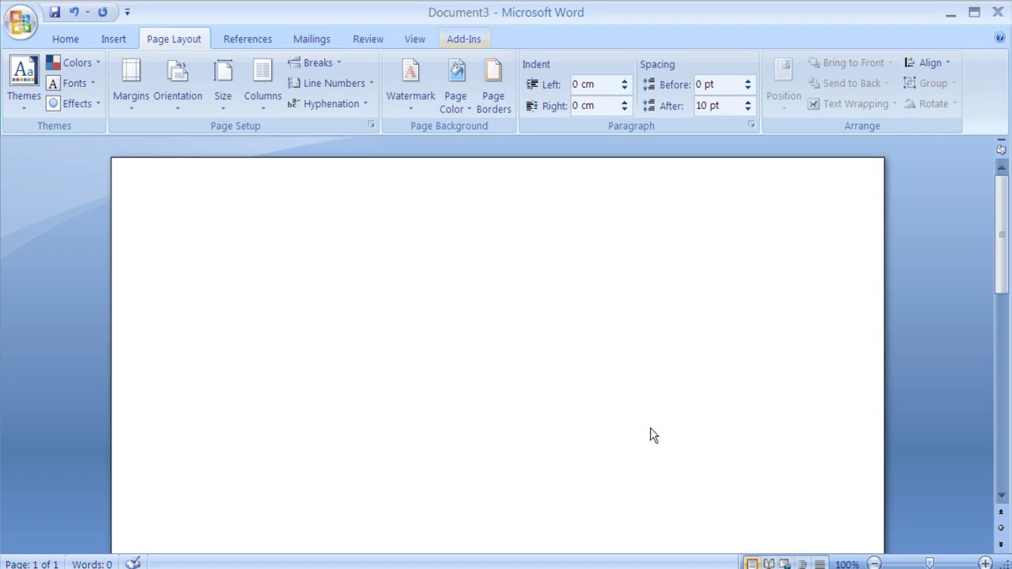
- Show the BI Publisher commands on Word's Add-Ins ribbon for Document3
click(469, 40)
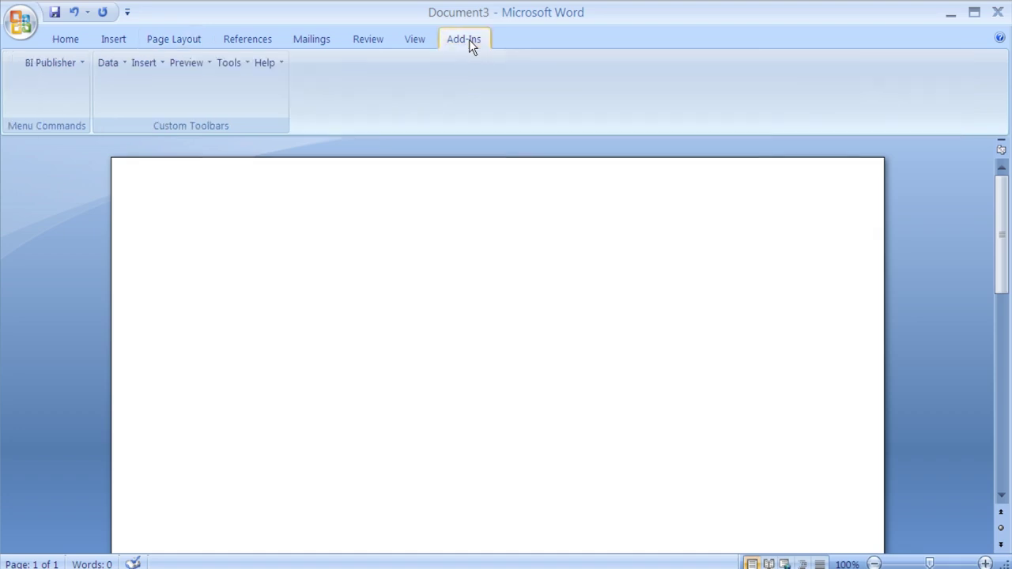
- Load UkReverseChargeSalesListDm.xml into Document3 as BI Publisher sample XML data
click(46, 67)
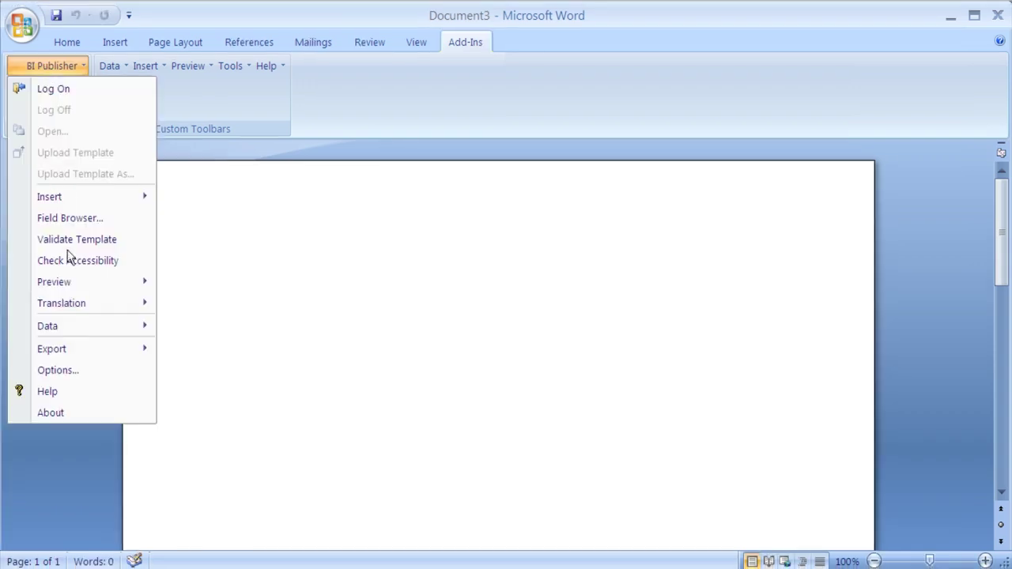
mouse_move(95, 323)
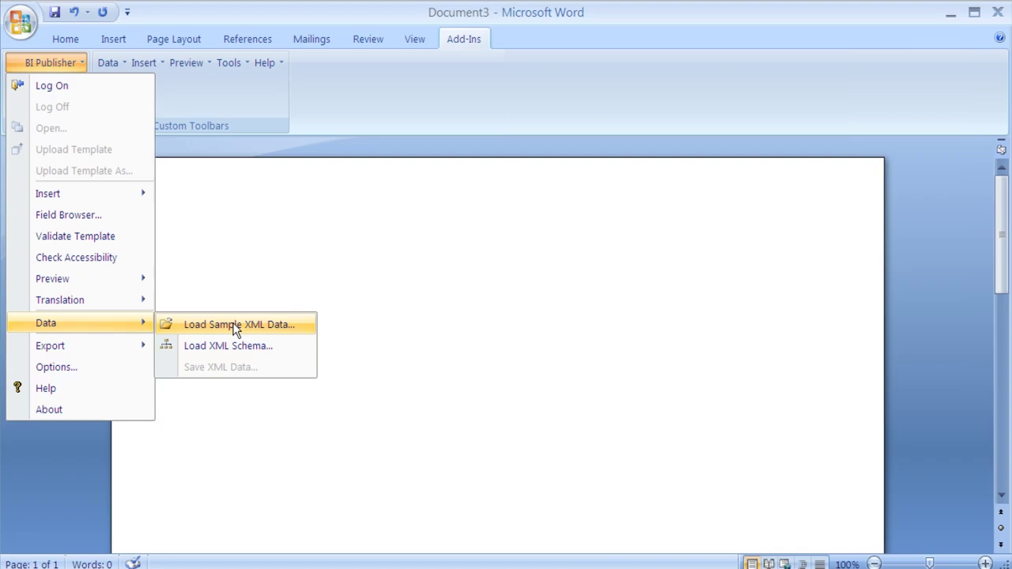
click(236, 325)
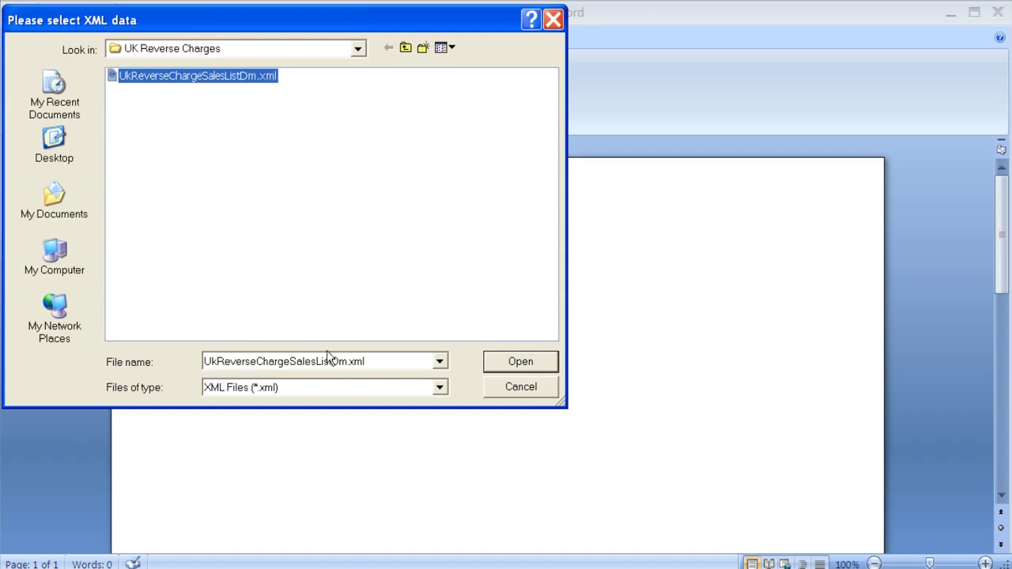
click(520, 363)
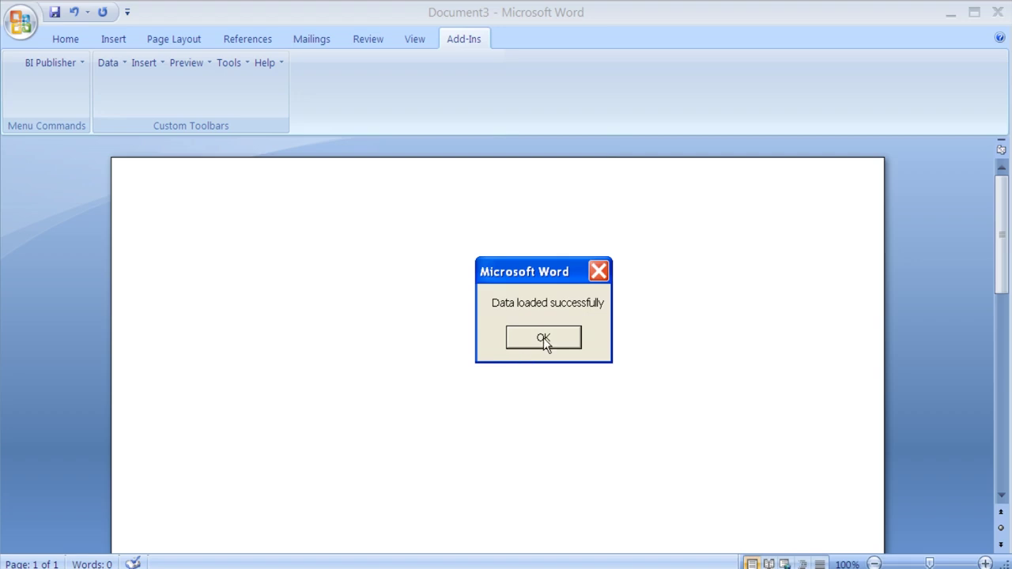
click(543, 338)
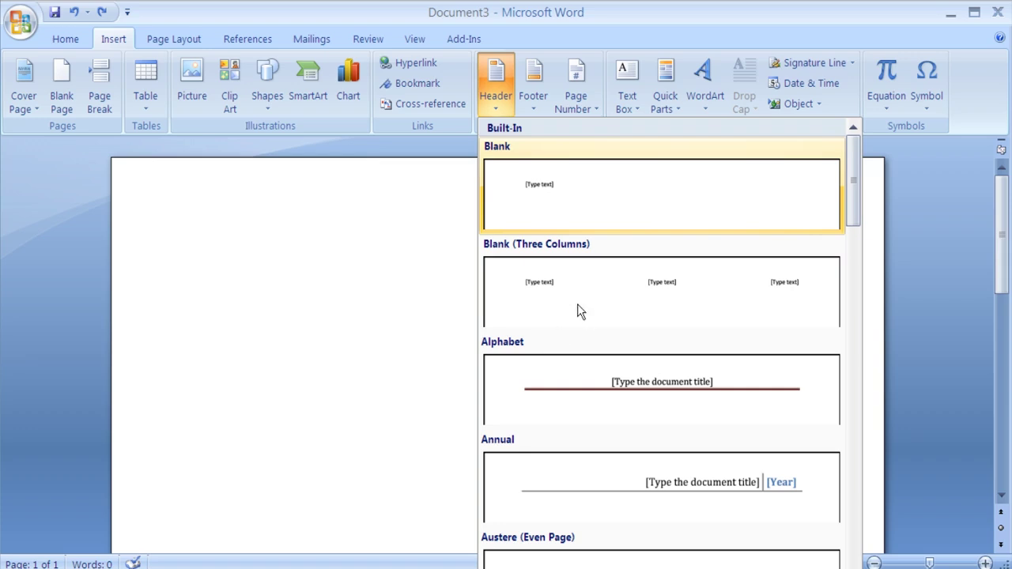
- Add a blank, centred, bold header reading 'UK Reverse Charges – Customer List'
click(642, 193)
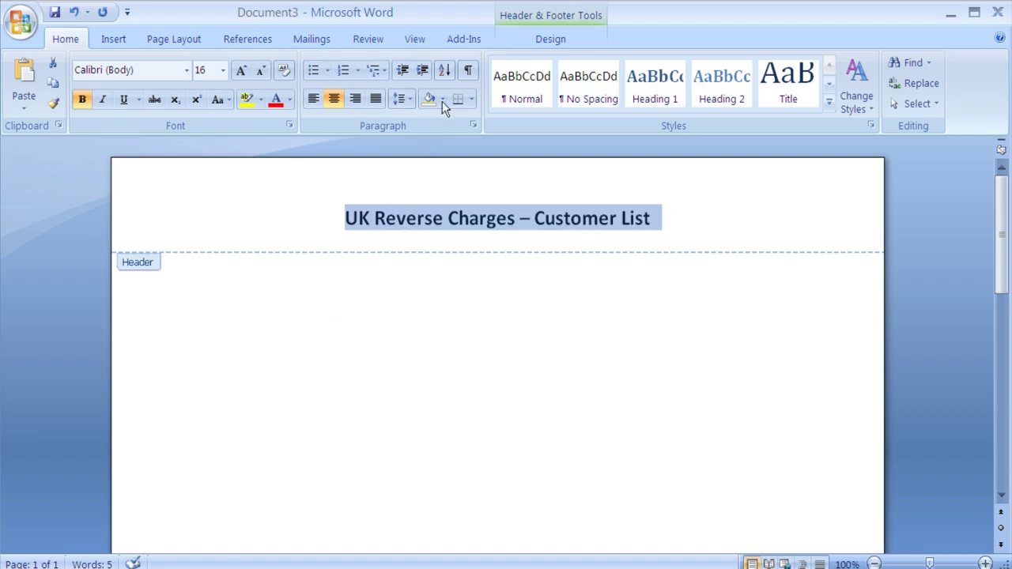
click(464, 41)
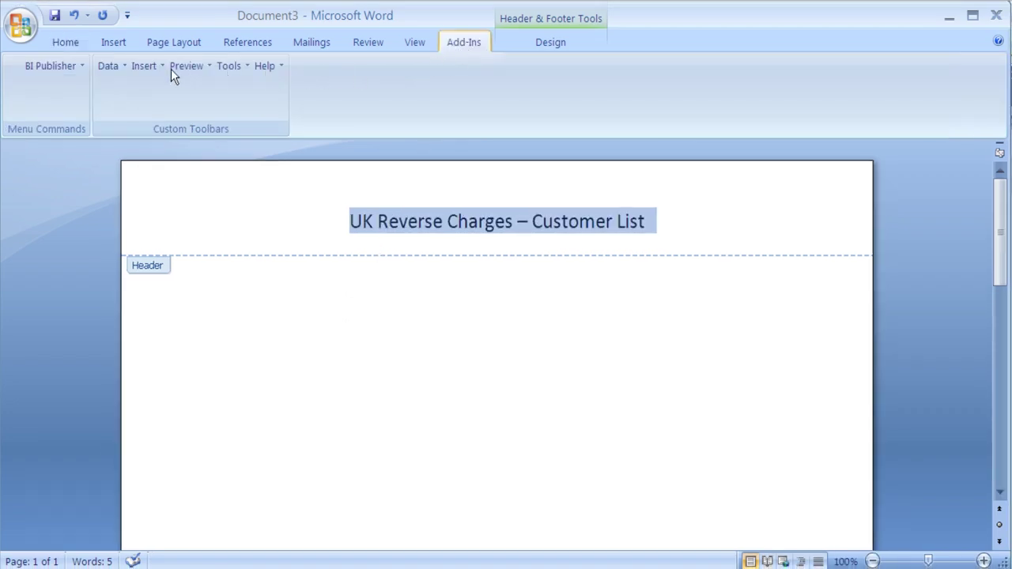
click(54, 68)
mouse_move(115, 196)
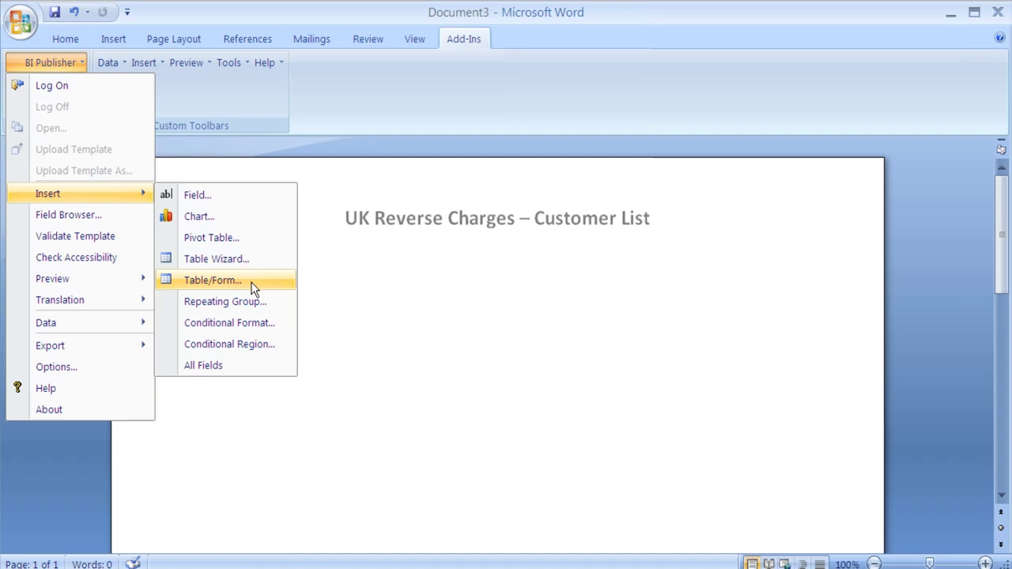
- Insert a G Customer table with Customer Number, Customer Name and Customer Vat Reg Num columns
click(253, 288)
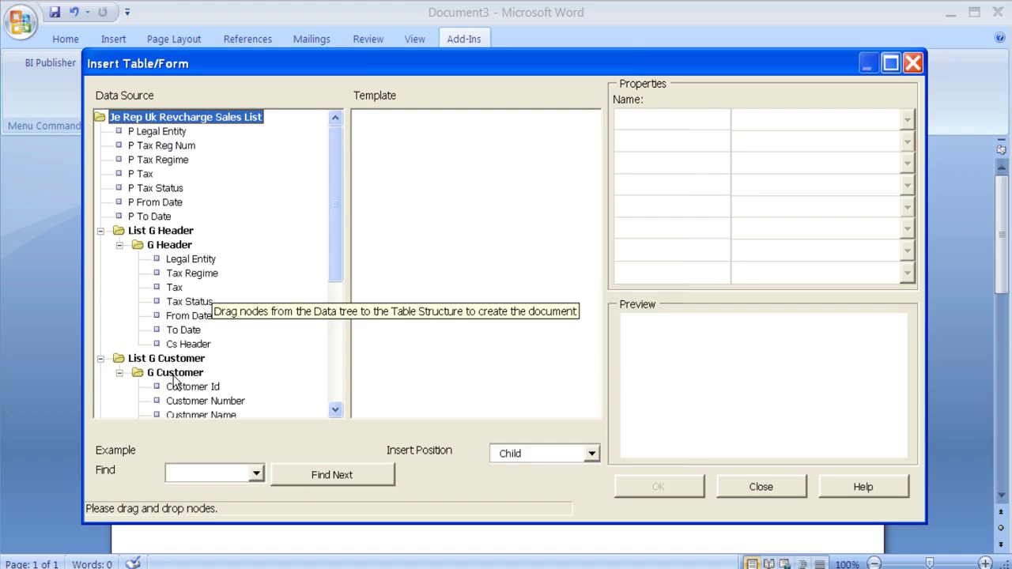
click(175, 377)
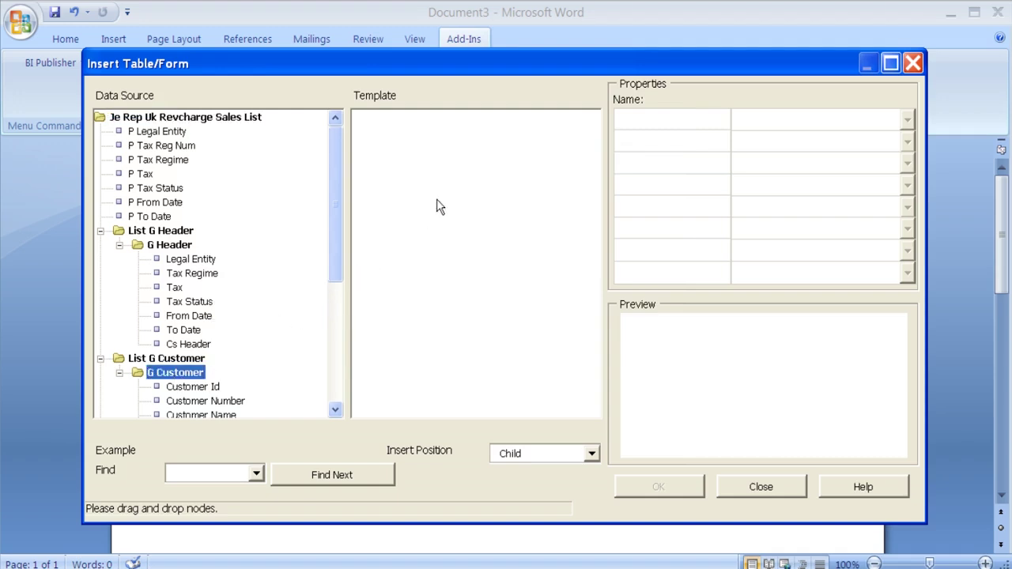
drag(489, 143, 489, 136)
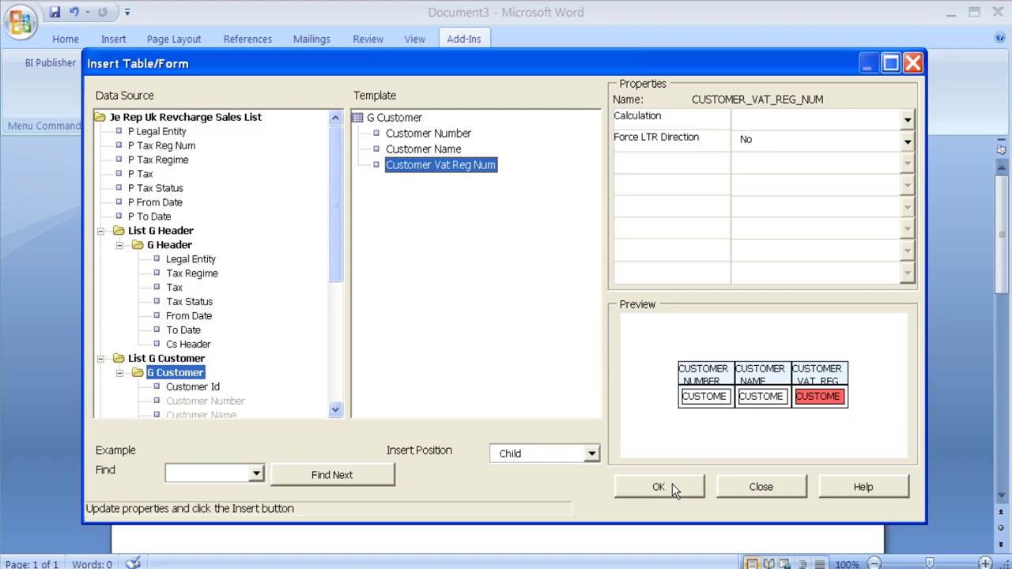
click(673, 484)
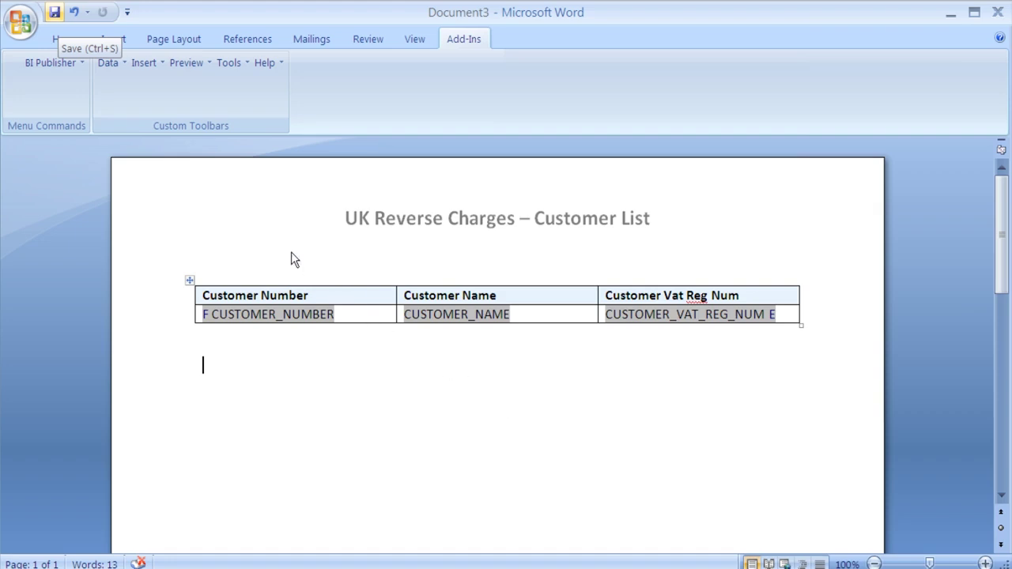
- Save the Word document in Rich Text Format as UkReverseChargesCustomReport.rtf
click(53, 15)
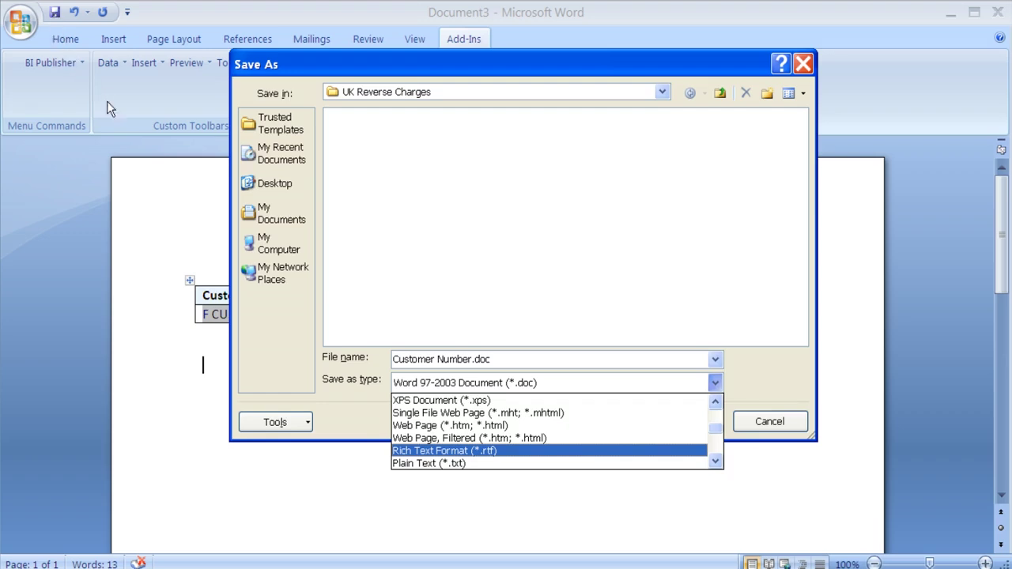
click(522, 456)
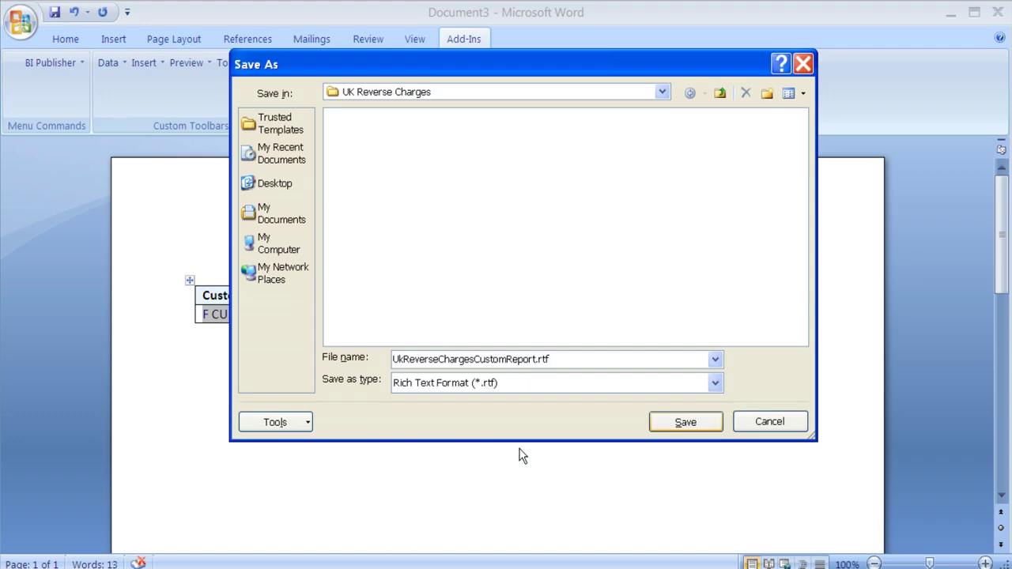
click(686, 422)
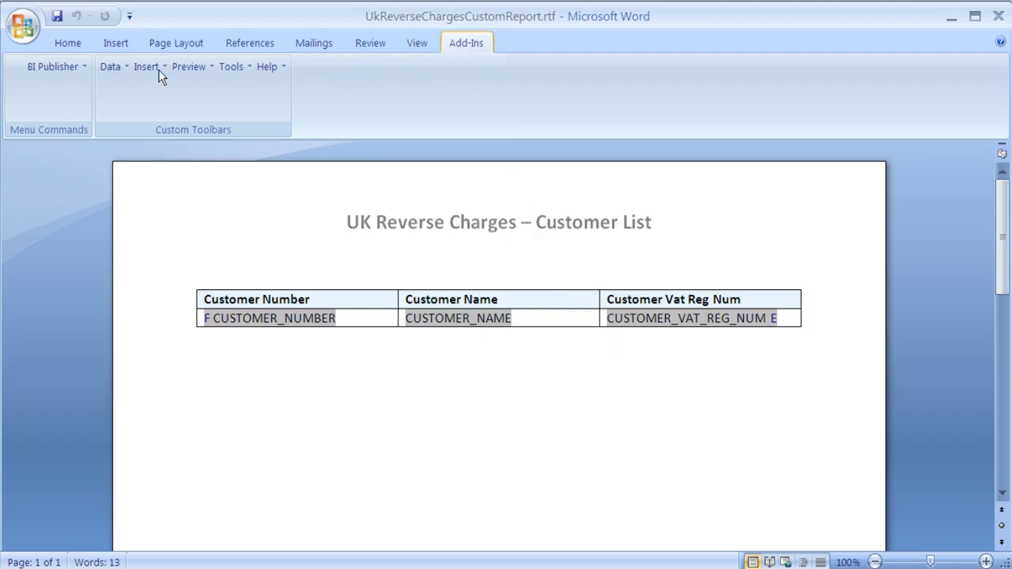
- Preview the customer list template as a PDF with sample data via the BI Publisher add-in
click(54, 67)
mouse_move(94, 280)
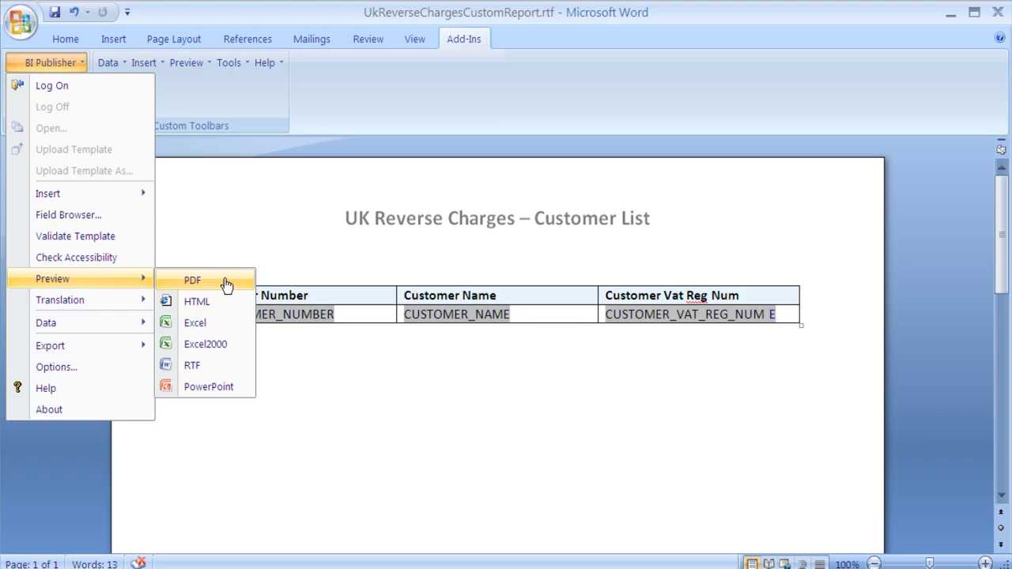
click(226, 283)
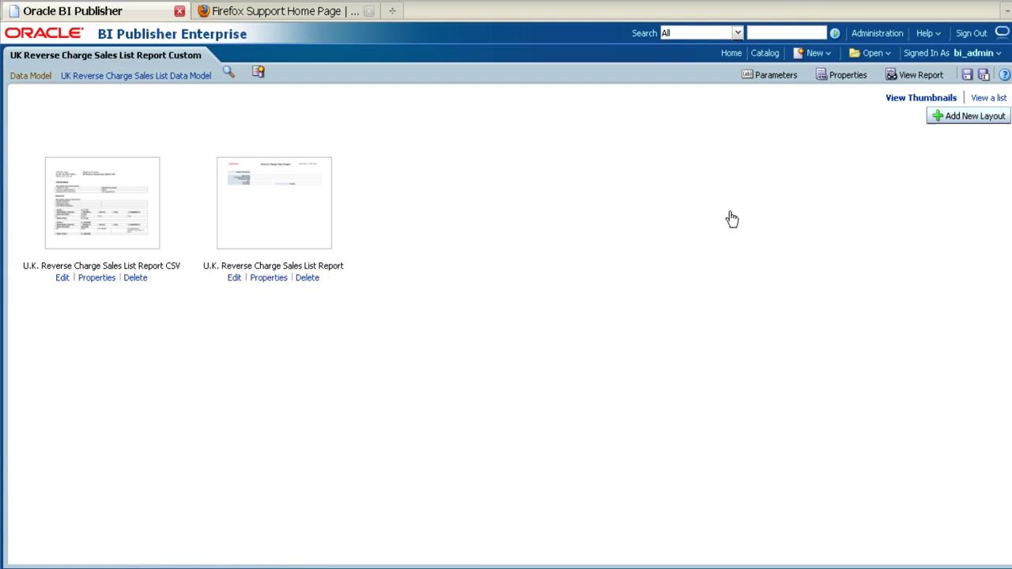
- Upload UkReverseChargesCustomReport.rtf as a new layout with type RTF Template and locale English
click(974, 119)
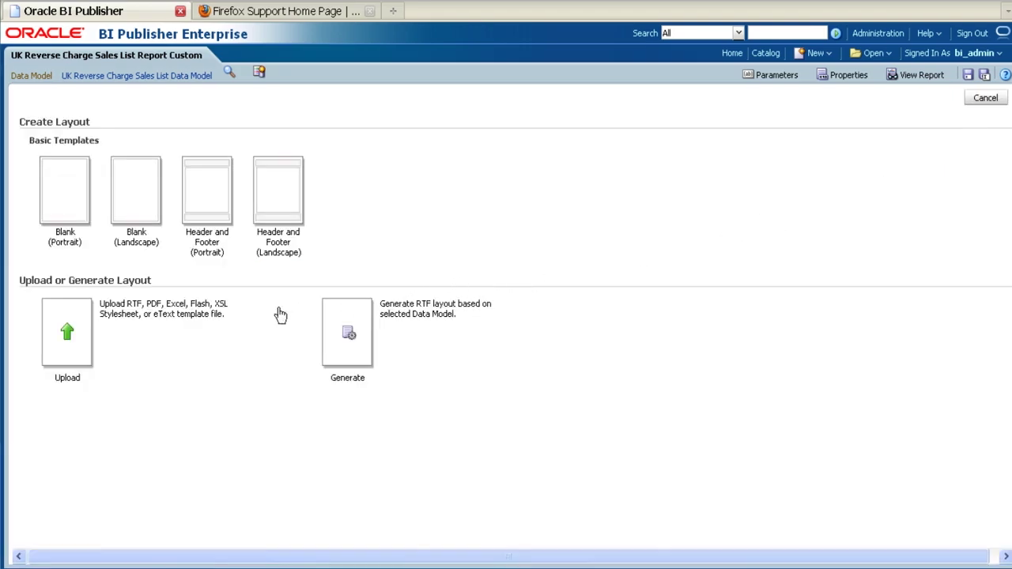
click(66, 333)
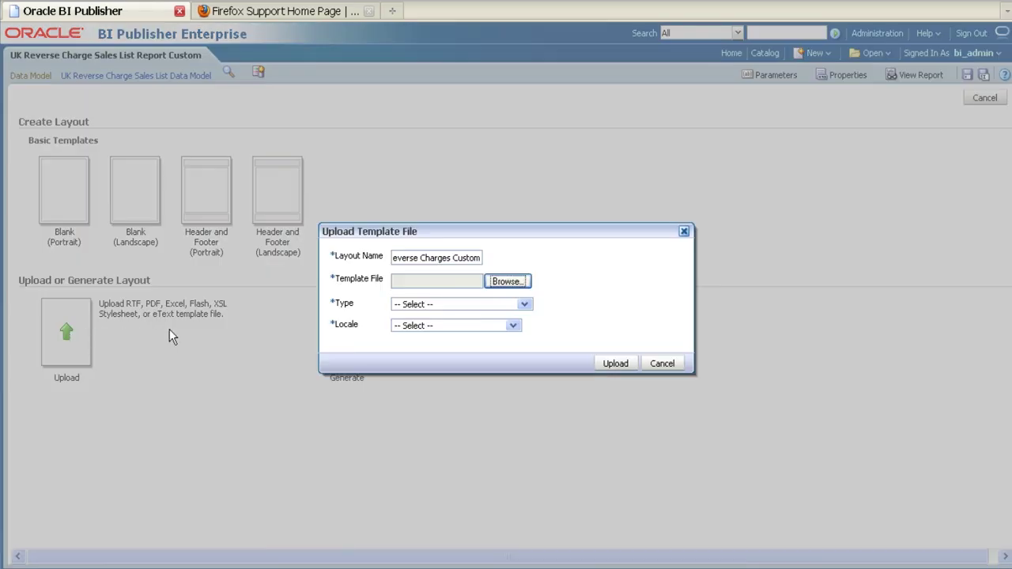
click(506, 282)
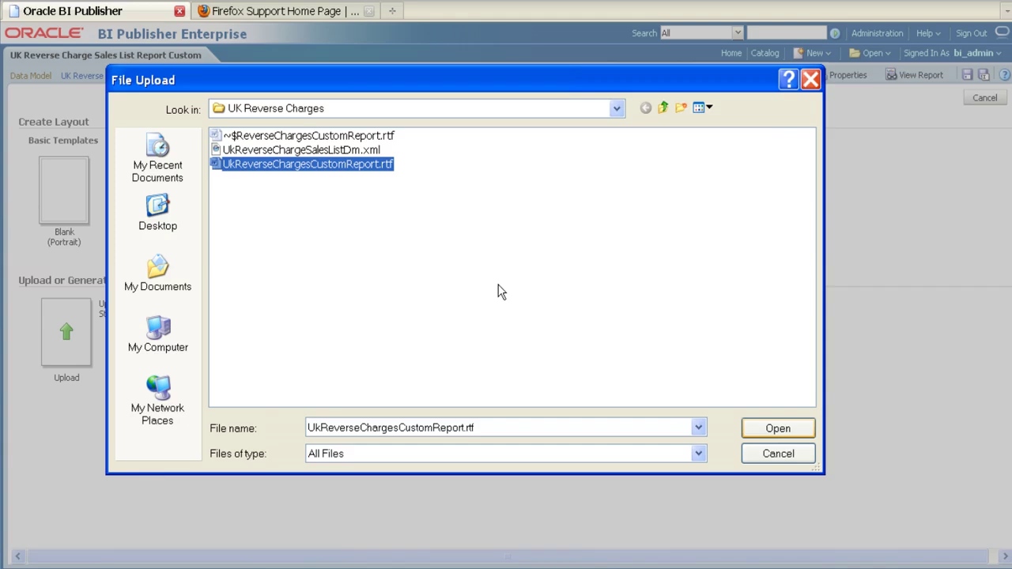
click(778, 430)
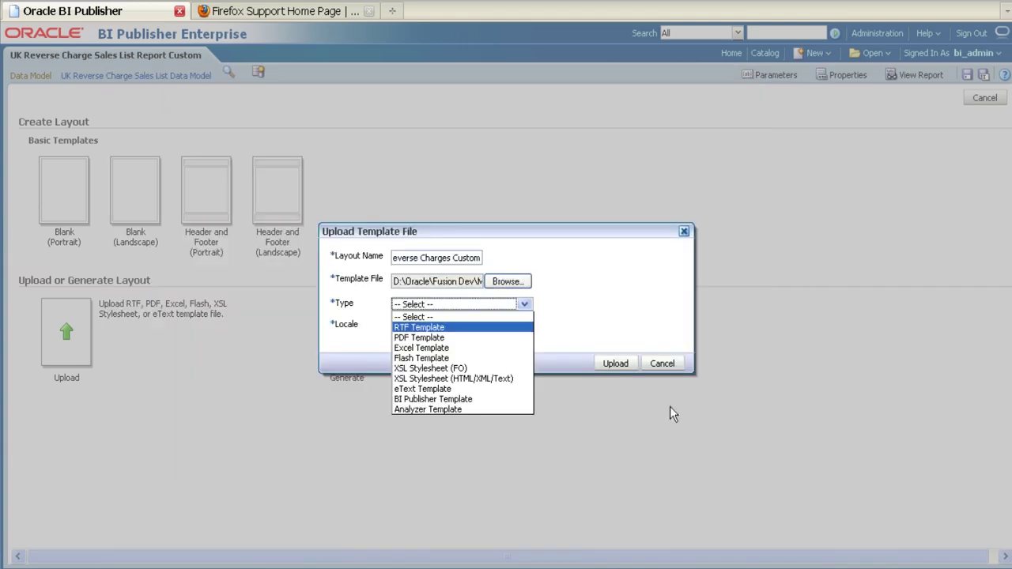
click(465, 328)
click(465, 326)
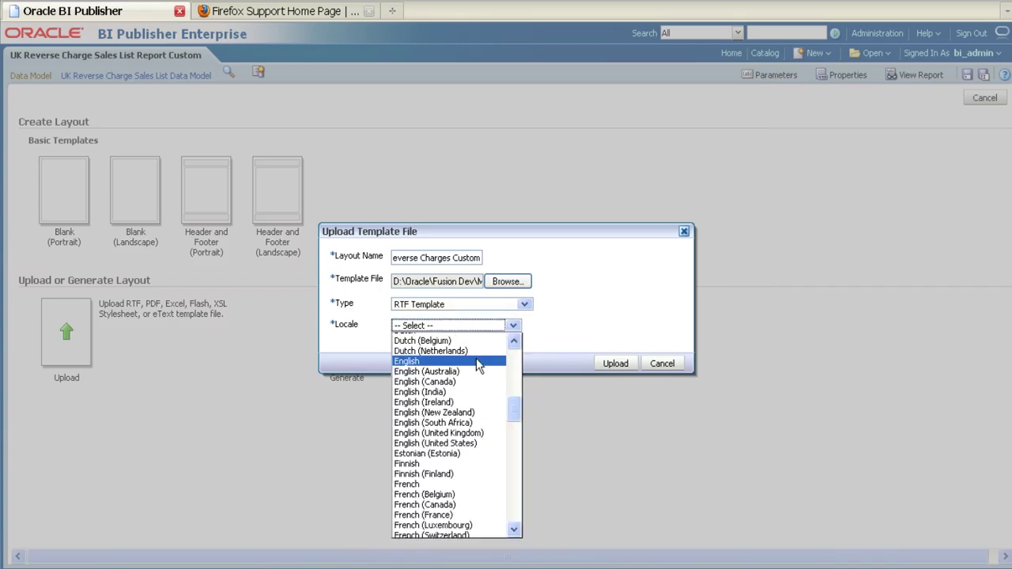
click(476, 360)
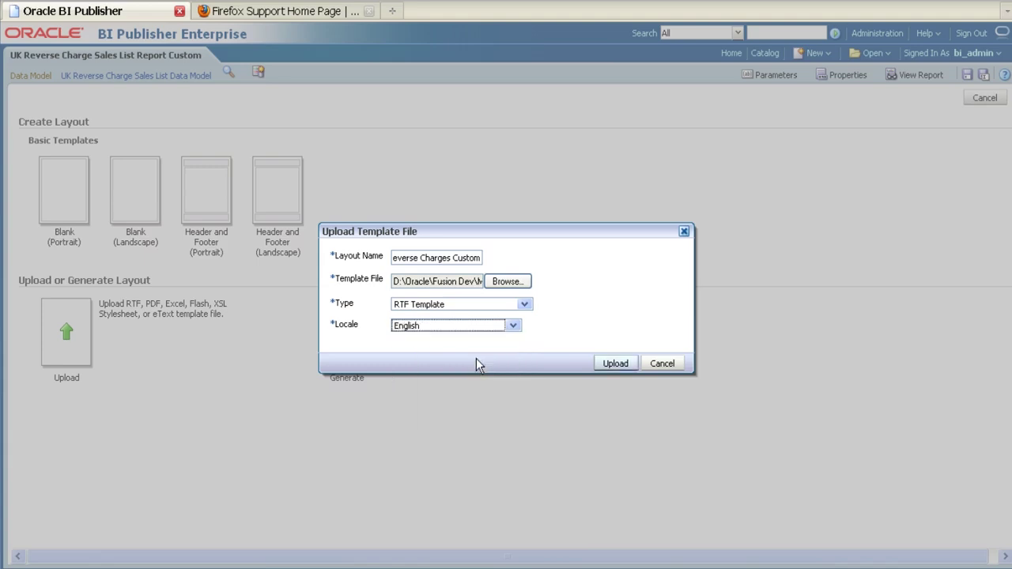
click(608, 363)
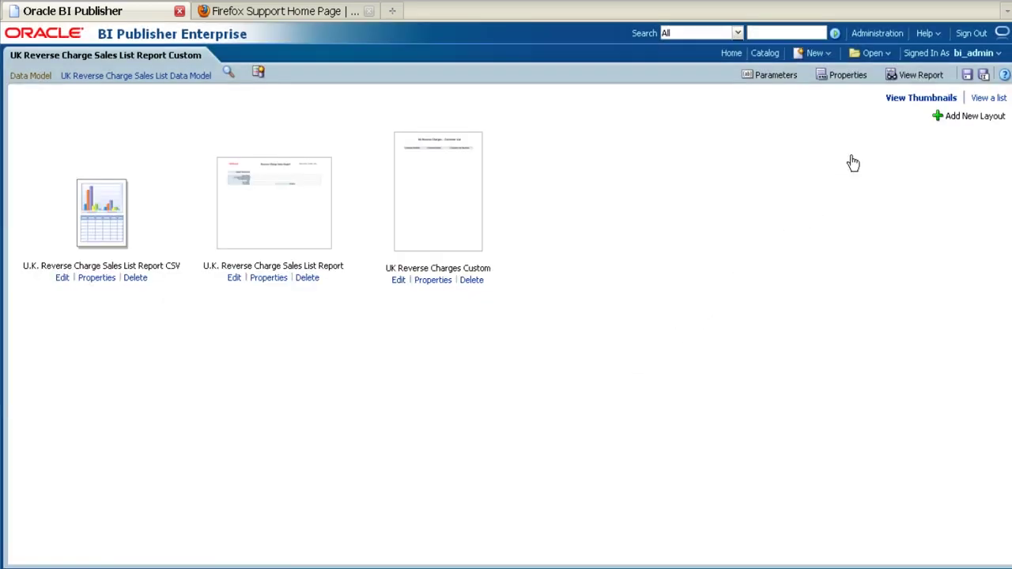
click(907, 77)
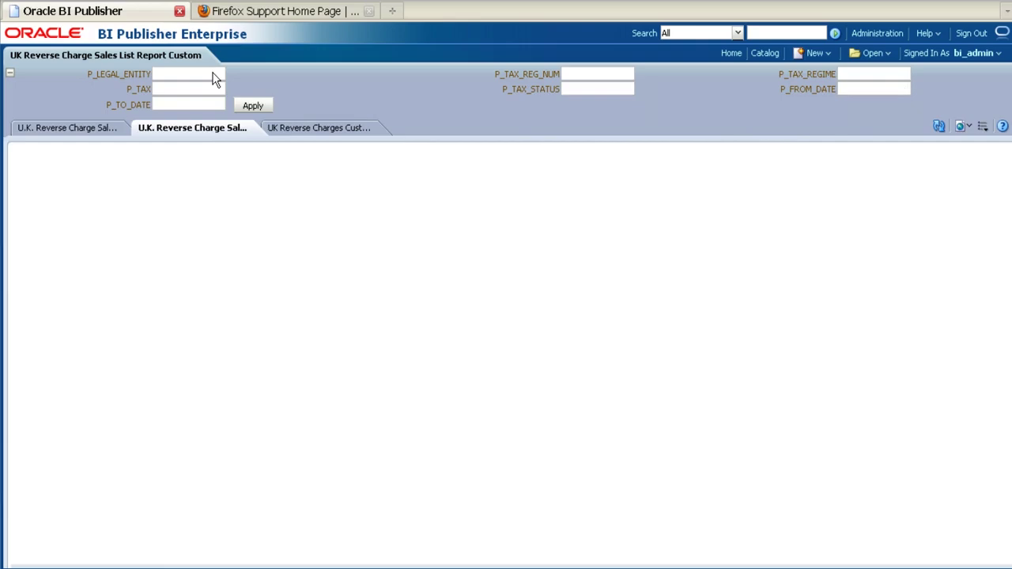
click(253, 107)
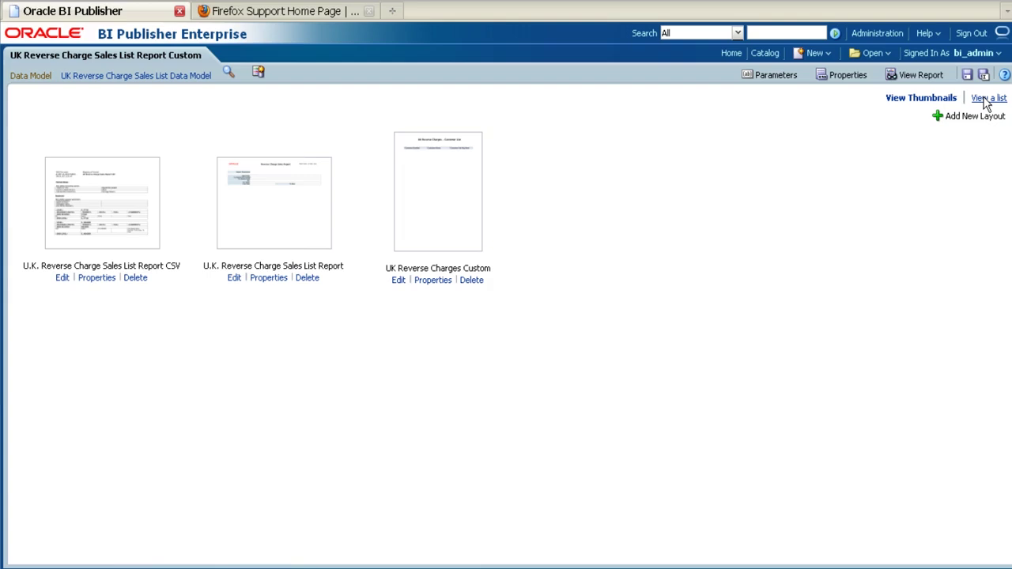
- In the layout table, mark UK Reverse Charges Custom as Default Layout and save the report
click(987, 100)
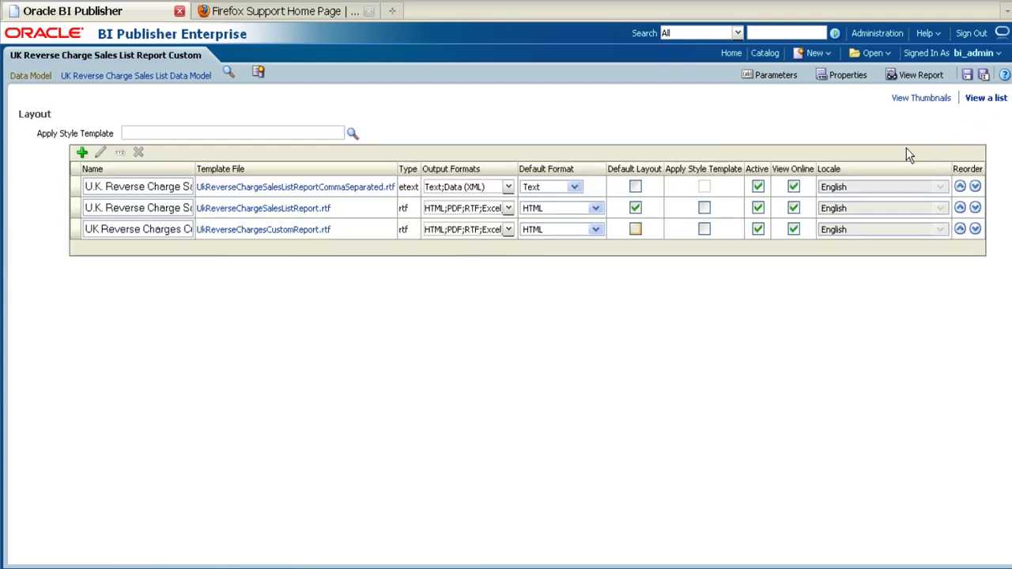
click(635, 229)
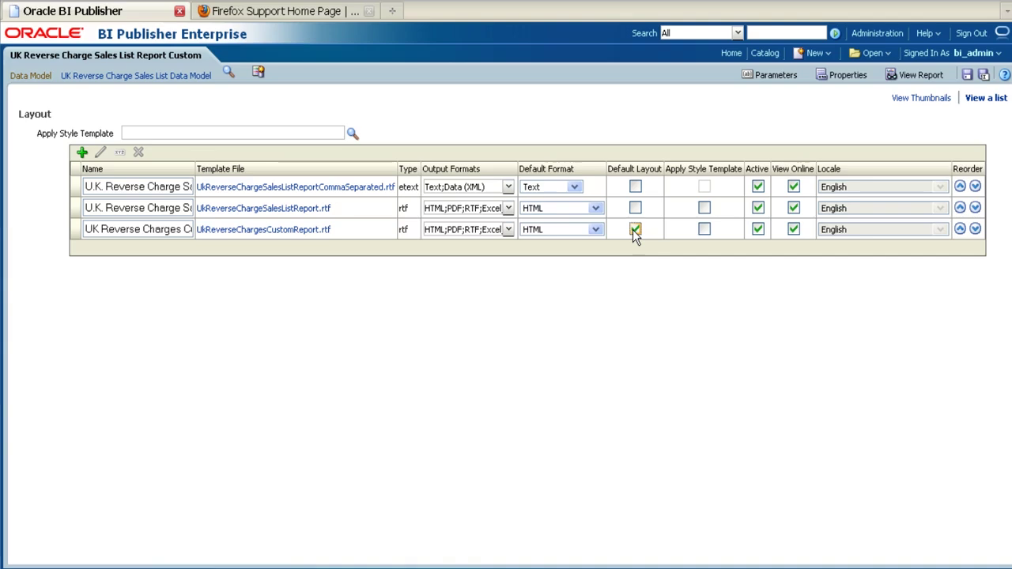
click(968, 75)
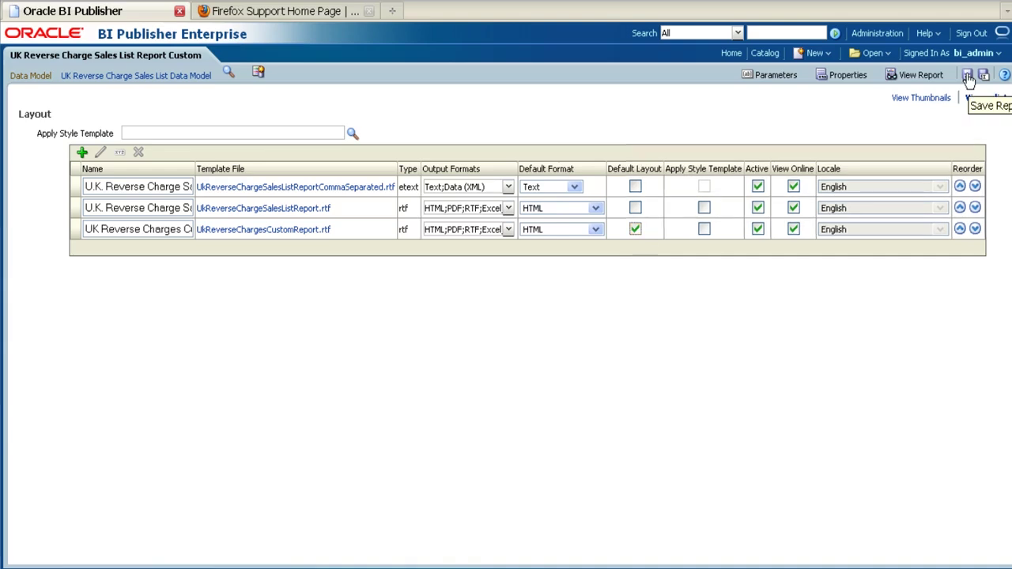